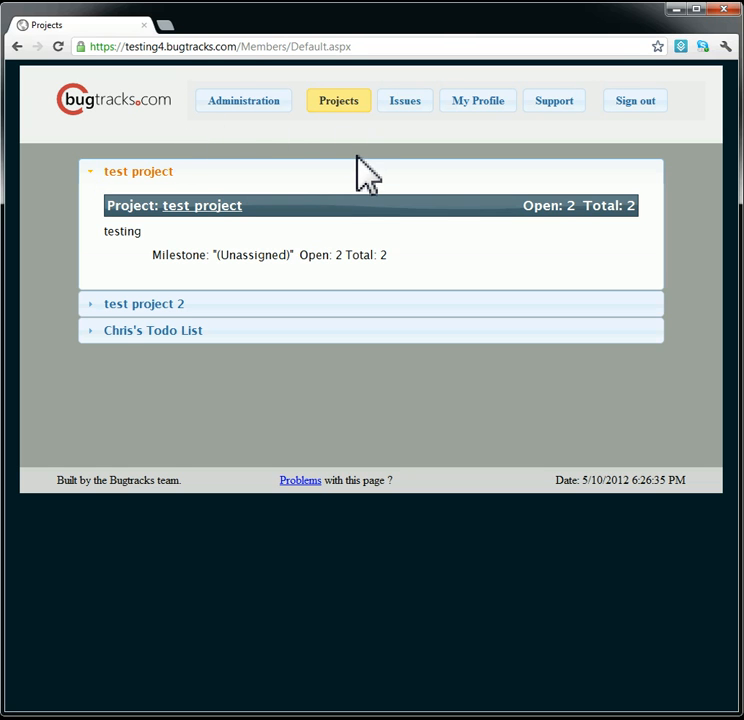
Step: Start a new project in the project administration, named "Todo list", with the description "this is just a description text here."
{"action": "left_click", "coordinate": [240, 101]}
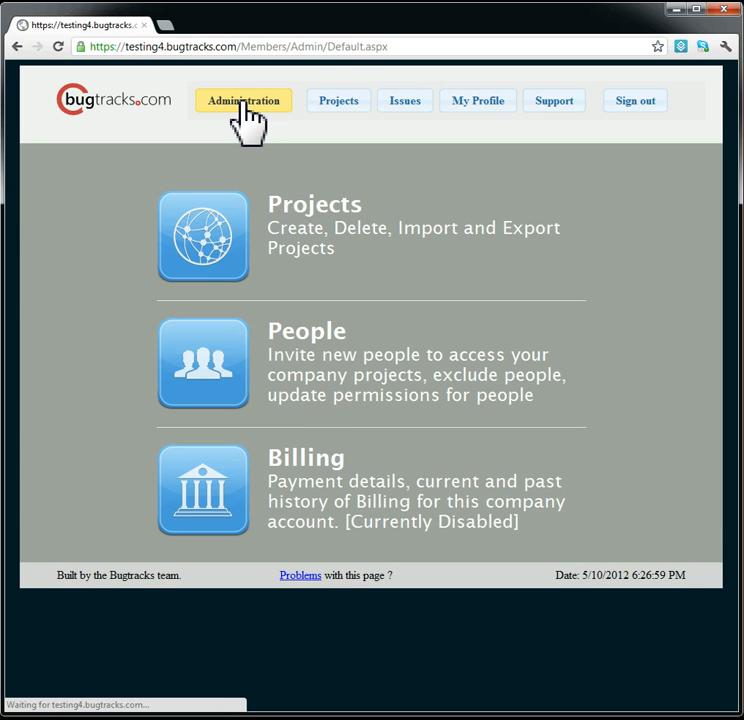
{"action": "left_click", "coordinate": [212, 247]}
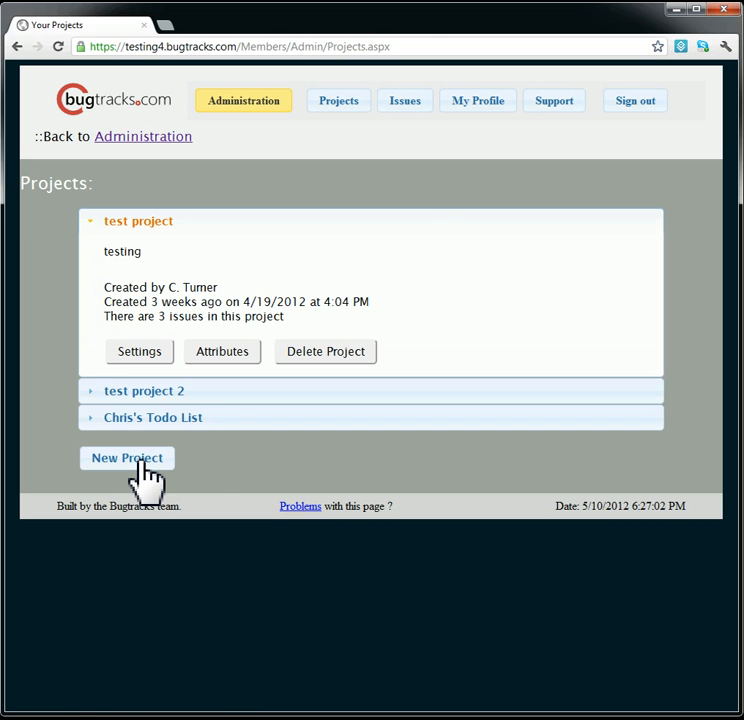
{"action": "left_click", "coordinate": [140, 461]}
{"action": "left_click", "coordinate": [242, 210]}
{"action": "type", "text": "Todo list"}
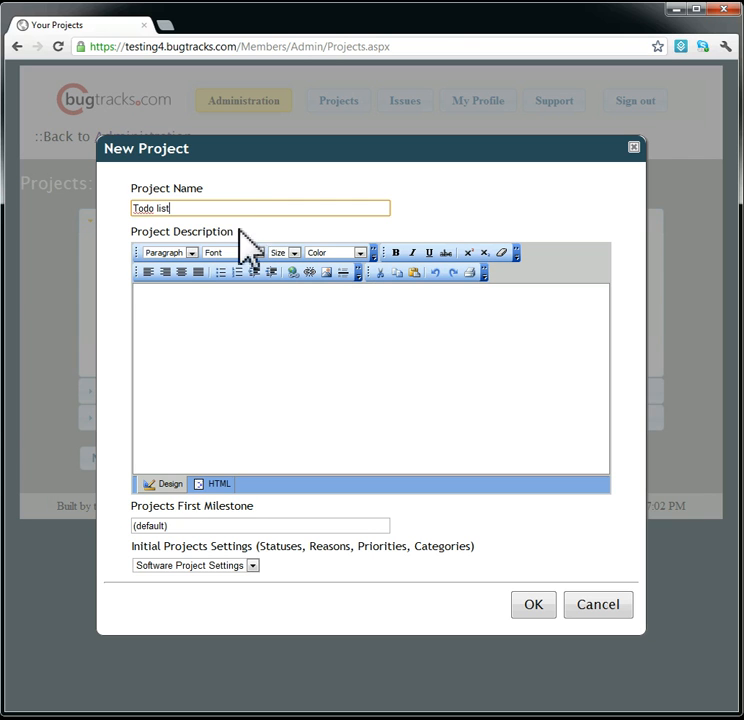
{"action": "left_click", "coordinate": [234, 319]}
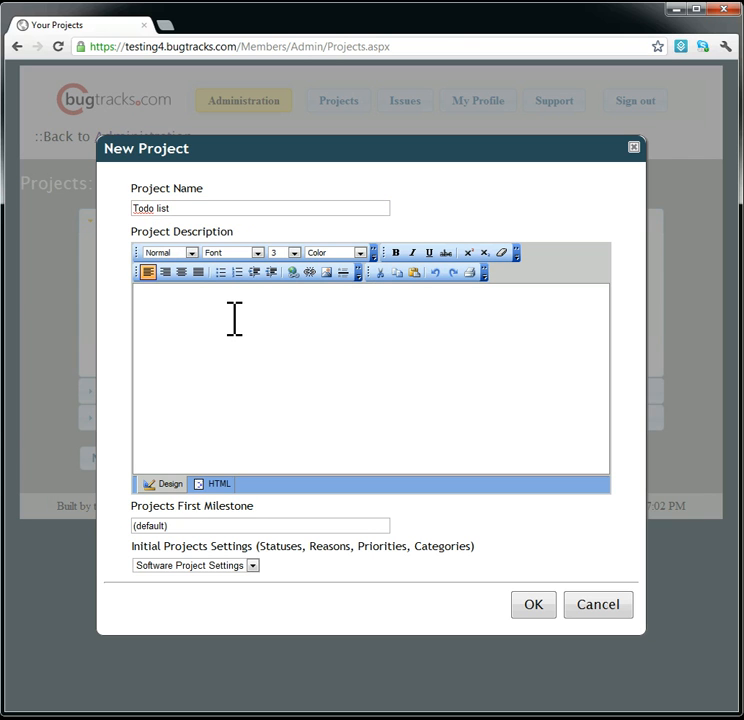
{"action": "type", "text": "this is just a description text here."}
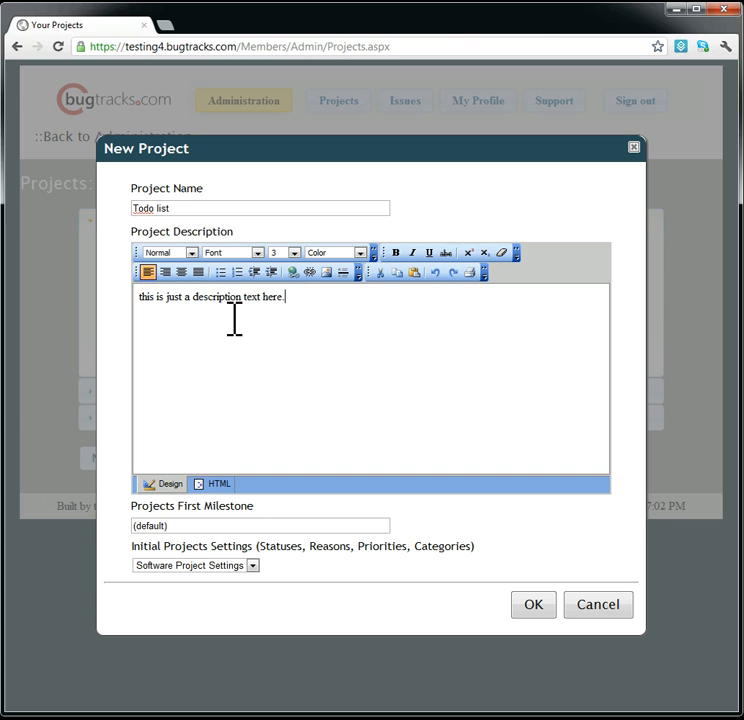
Step: Format the word "description" in the project description in red at size 5
{"action": "key", "text": "Left"}
{"action": "key", "text": "Left"}
{"action": "key", "text": "Left"}
{"action": "key", "text": "Left"}
{"action": "key", "text": "Left"}
{"action": "key", "text": "Left"}
{"action": "key", "text": "Left"}
{"action": "key", "text": "Left"}
{"action": "key", "text": "Left"}
{"action": "key", "text": "Left"}
{"action": "key", "text": "Left"}
{"action": "key", "text": "Left"}
{"action": "key", "text": "Right"}
{"action": "key", "text": "Right"}
{"action": "key", "text": "shift+Right"}
{"action": "key", "text": "shift+Left"}
{"action": "key", "text": "shift+Left"}
{"action": "key", "text": "shift+Left"}
{"action": "key", "text": "shift+Left"}
{"action": "key", "text": "shift+Left"}
{"action": "key", "text": "shift+Left"}
{"action": "key", "text": "shift+Left"}
{"action": "key", "text": "shift+Left"}
{"action": "key", "text": "shift+Left"}
{"action": "key", "text": "shift+Left"}
{"action": "left_click", "coordinate": [359, 253]}
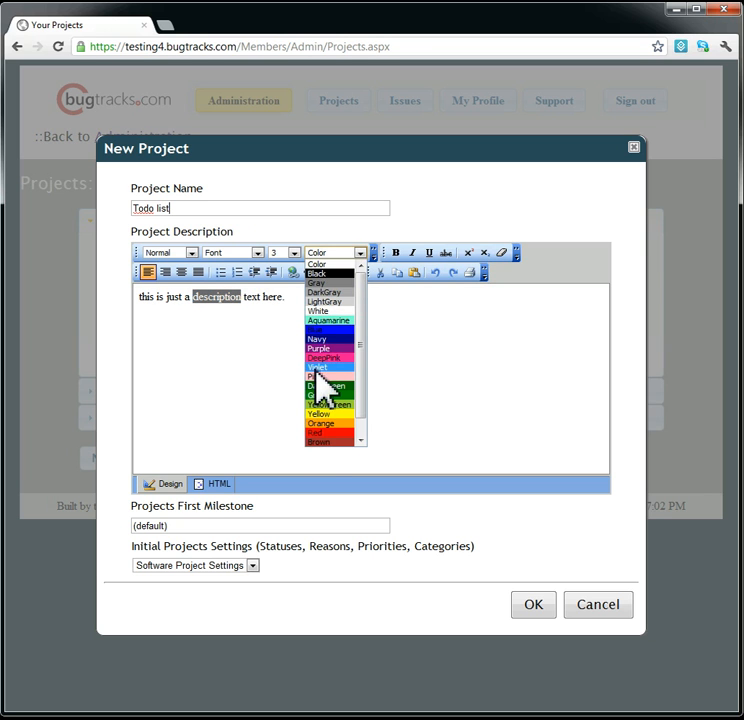
{"action": "left_click", "coordinate": [320, 432]}
{"action": "left_click", "coordinate": [294, 253]}
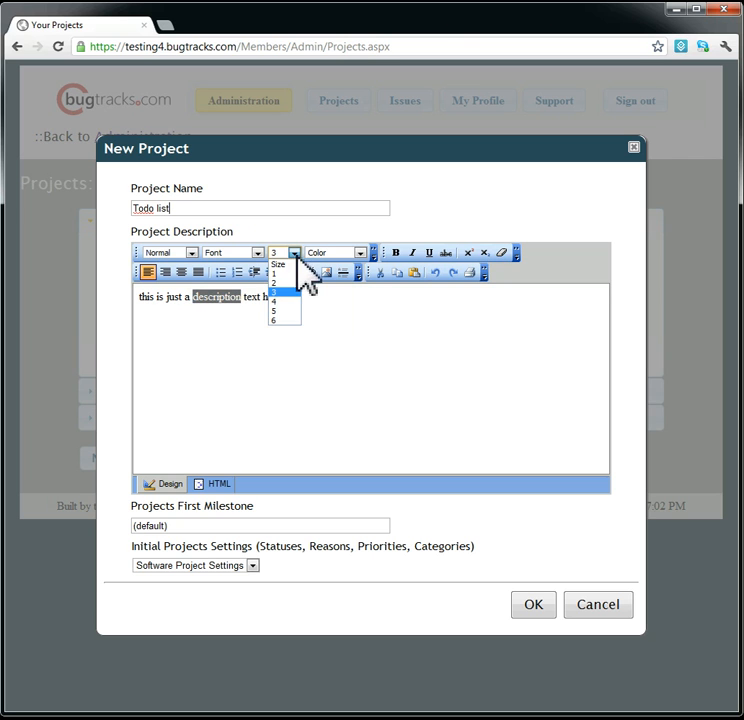
{"action": "left_click", "coordinate": [284, 312]}
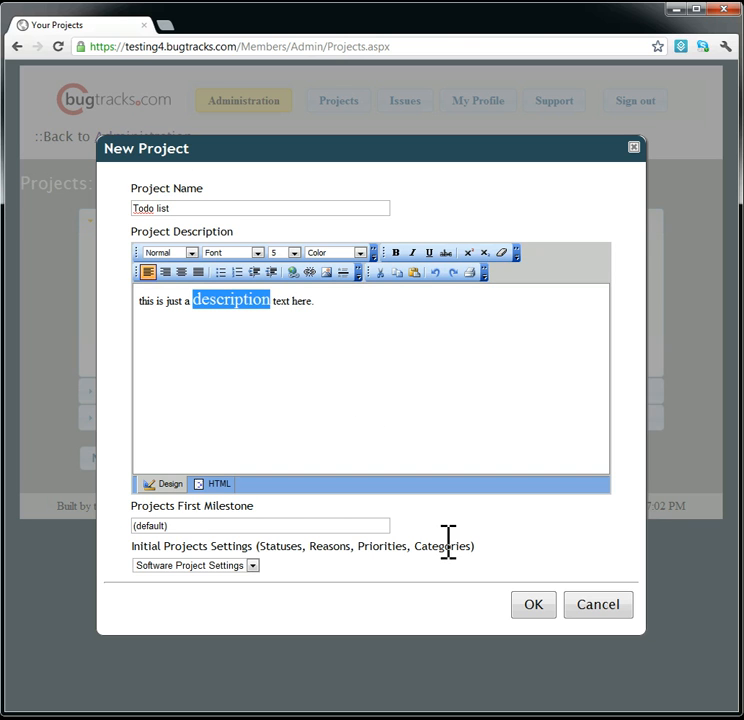
Step: Choose Minimal Settings as the initial project settings, keep the (default) first milestone, and create the project
{"action": "left_click", "coordinate": [310, 527]}
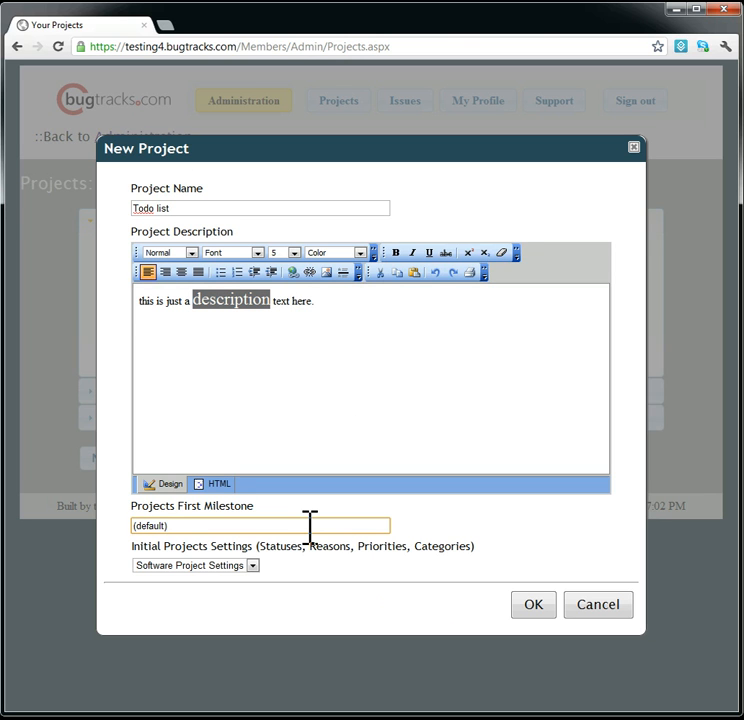
{"action": "left_click", "coordinate": [252, 566]}
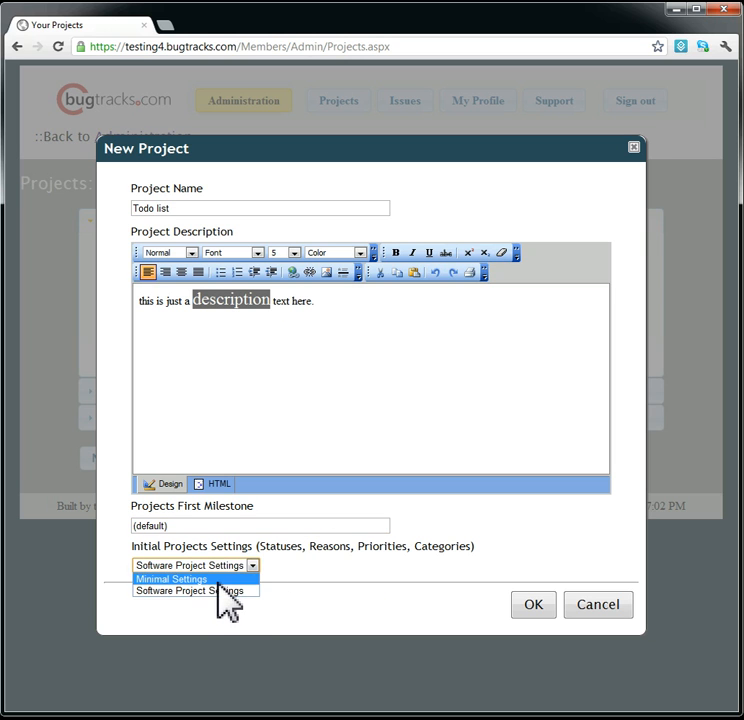
{"action": "left_click", "coordinate": [226, 579]}
{"action": "left_click", "coordinate": [252, 566]}
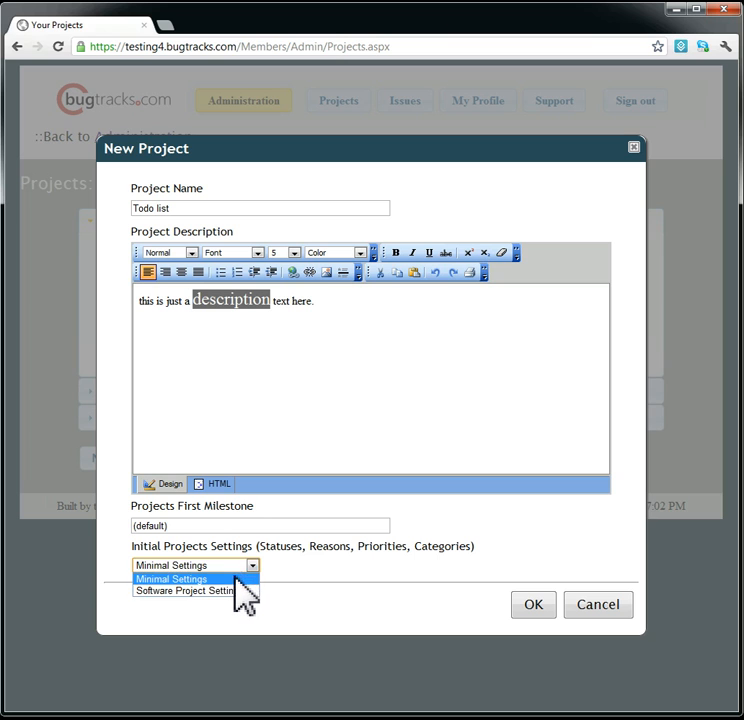
{"action": "left_click", "coordinate": [235, 578]}
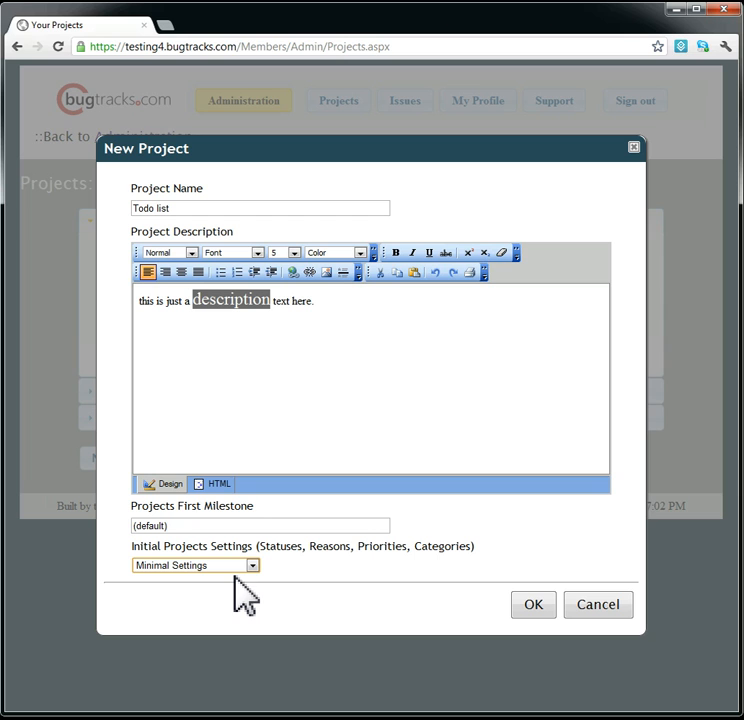
{"action": "left_click", "coordinate": [536, 604]}
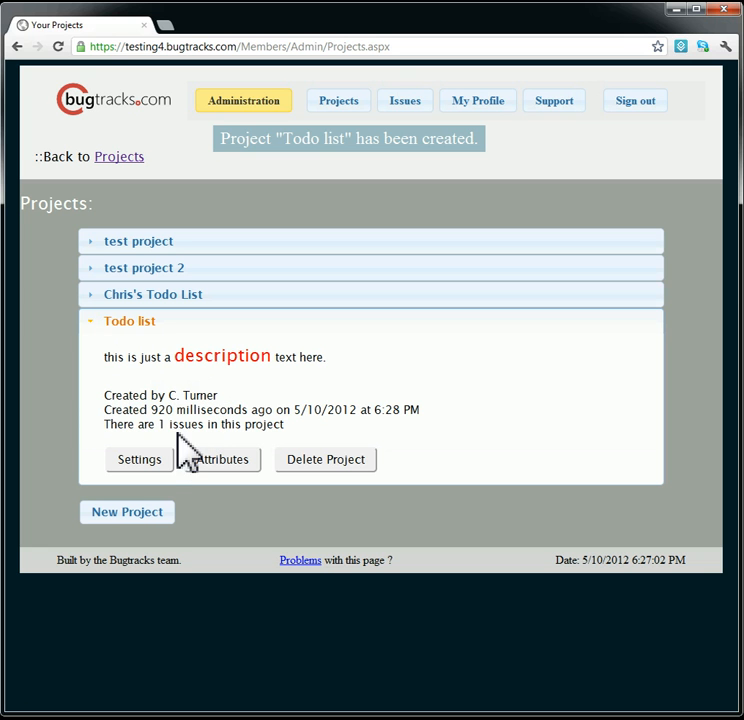
Step: Check the users in the Todo list project's settings and enable sending notifications for both new and edited issues
{"action": "left_click", "coordinate": [150, 462]}
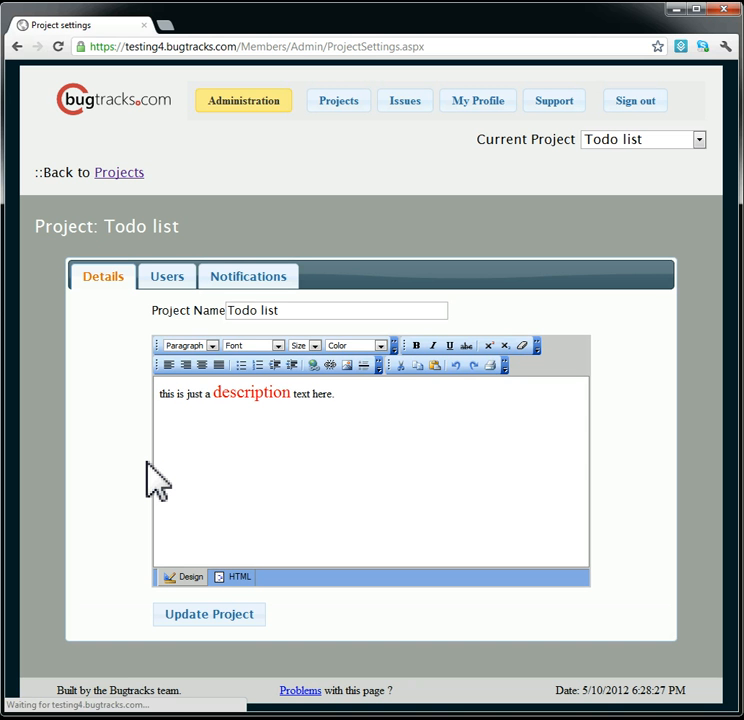
{"action": "left_click", "coordinate": [177, 276]}
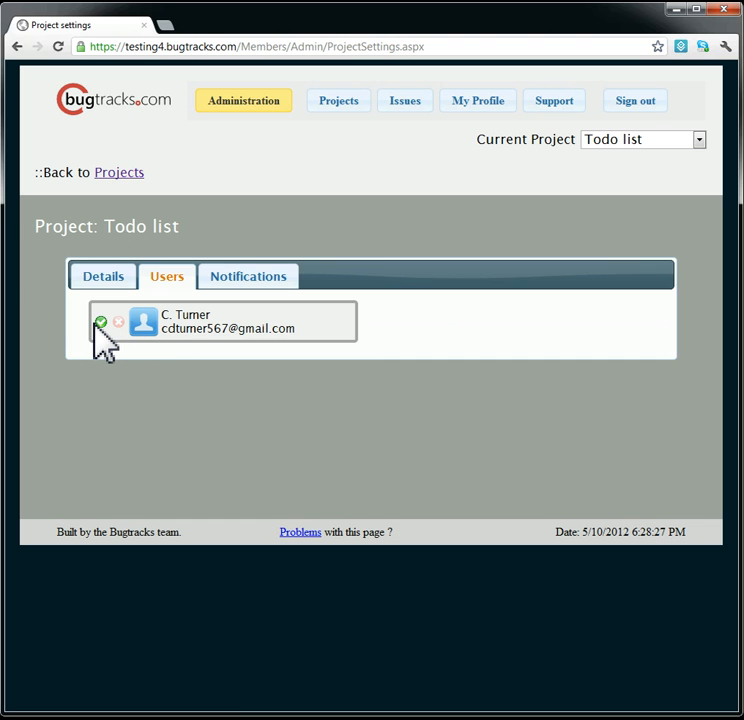
{"action": "left_click", "coordinate": [261, 280]}
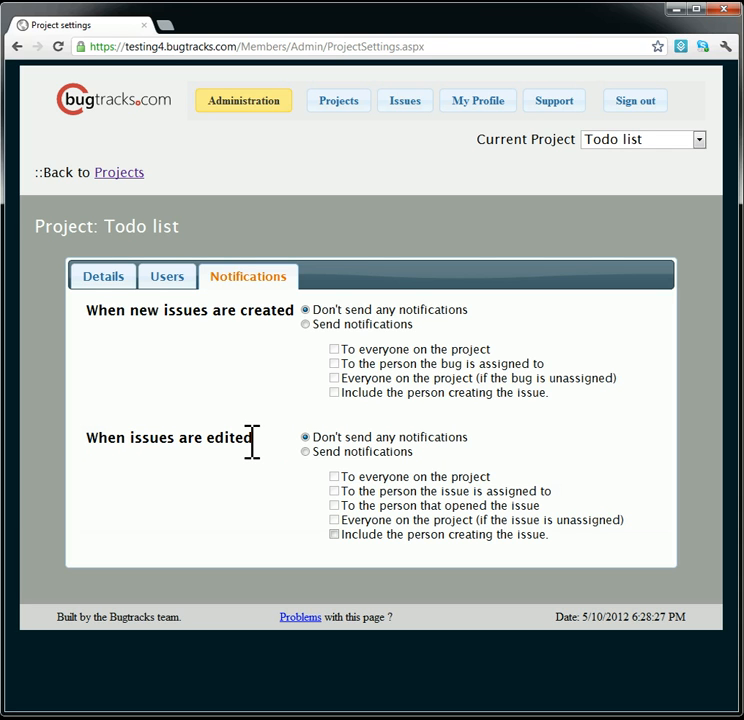
{"action": "left_click", "coordinate": [305, 325]}
{"action": "left_click", "coordinate": [306, 452]}
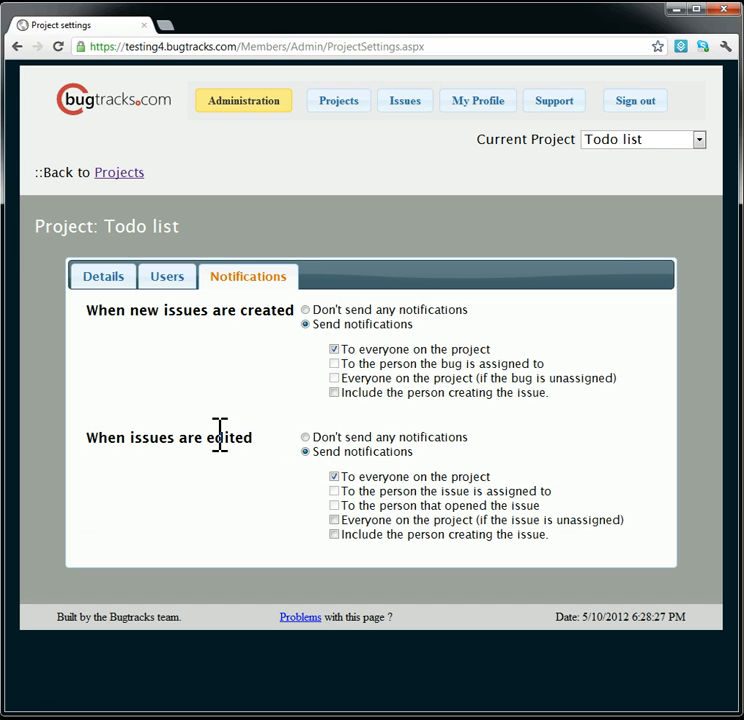
Step: Return to the projects list, open the Todo list project's attributes, and rename the Urgent priority to Fuego
{"action": "left_click", "coordinate": [121, 174]}
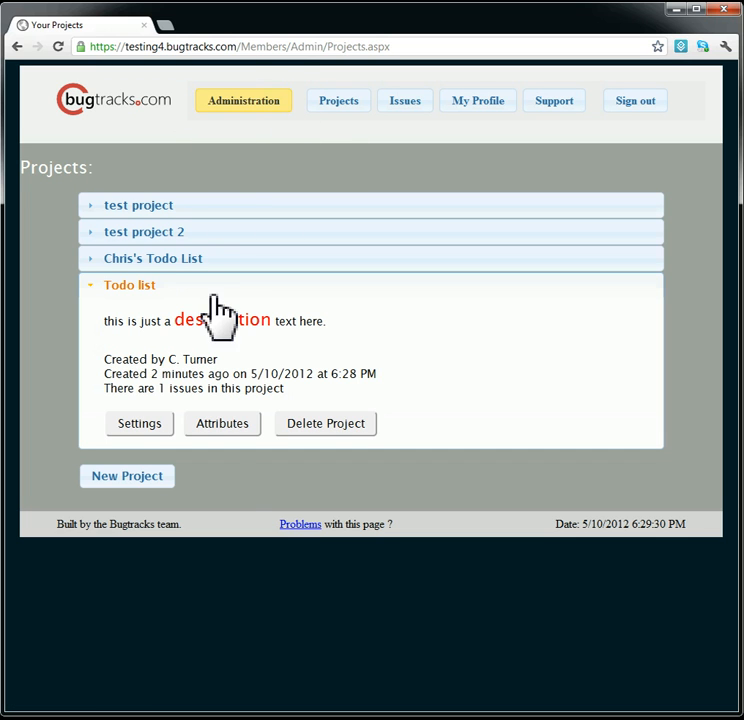
{"action": "left_click", "coordinate": [228, 426]}
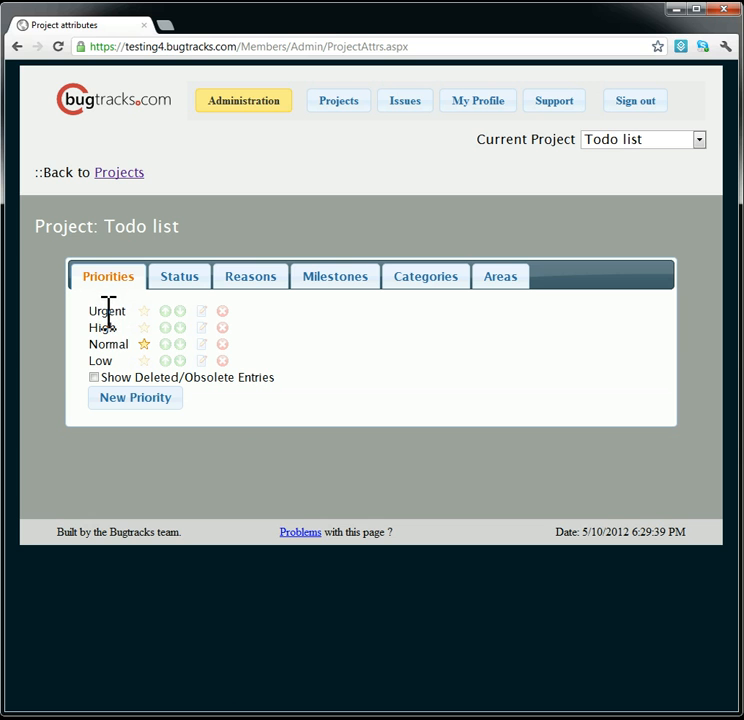
{"action": "left_click", "coordinate": [202, 312]}
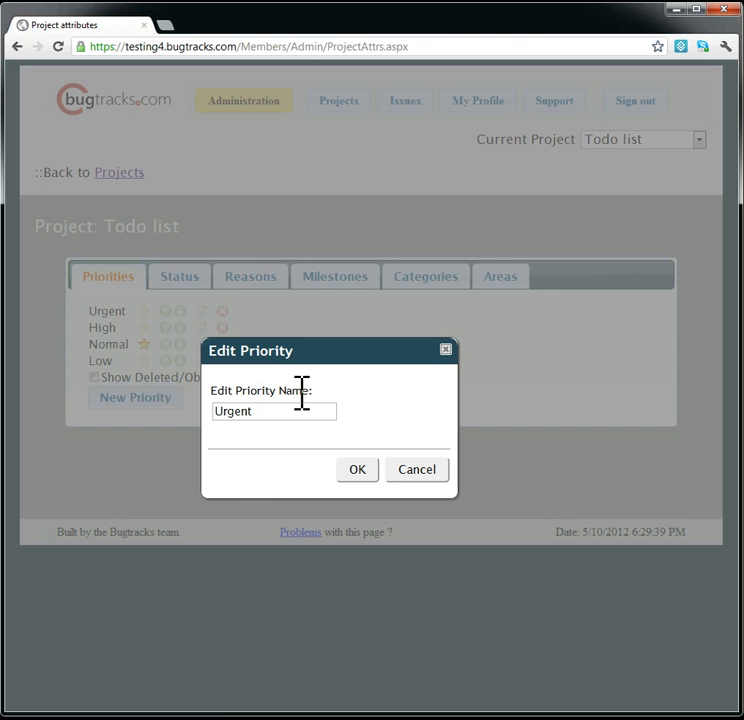
{"action": "left_click_drag", "start_coordinate": [274, 410], "coordinate": [205, 432]}
{"action": "type", "text": "Fue"}
{"action": "type", "text": "go"}
{"action": "left_click", "coordinate": [360, 470]}
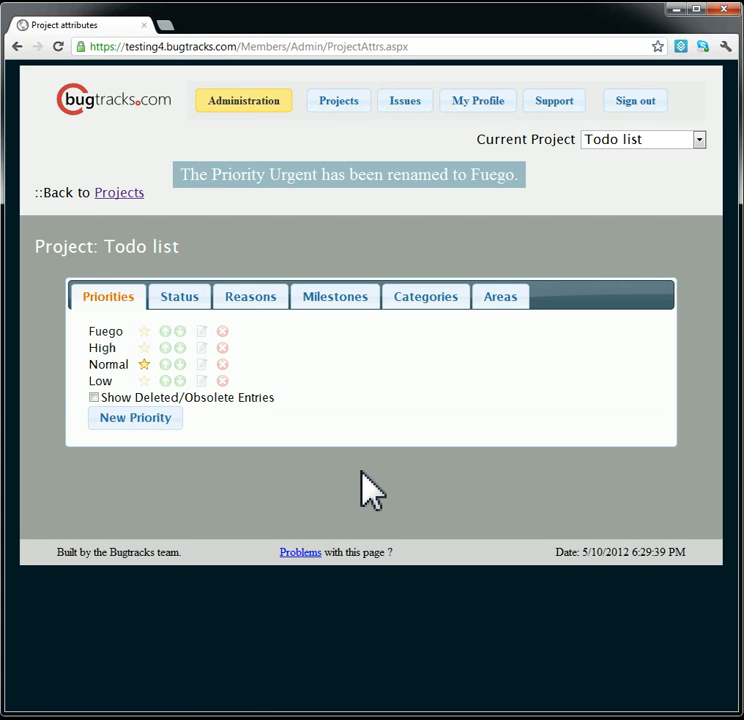
Step: Move the Normal priority above High and back below it, and switch the display of deleted entries on and off
{"action": "left_click", "coordinate": [144, 364]}
{"action": "left_click", "coordinate": [166, 364]}
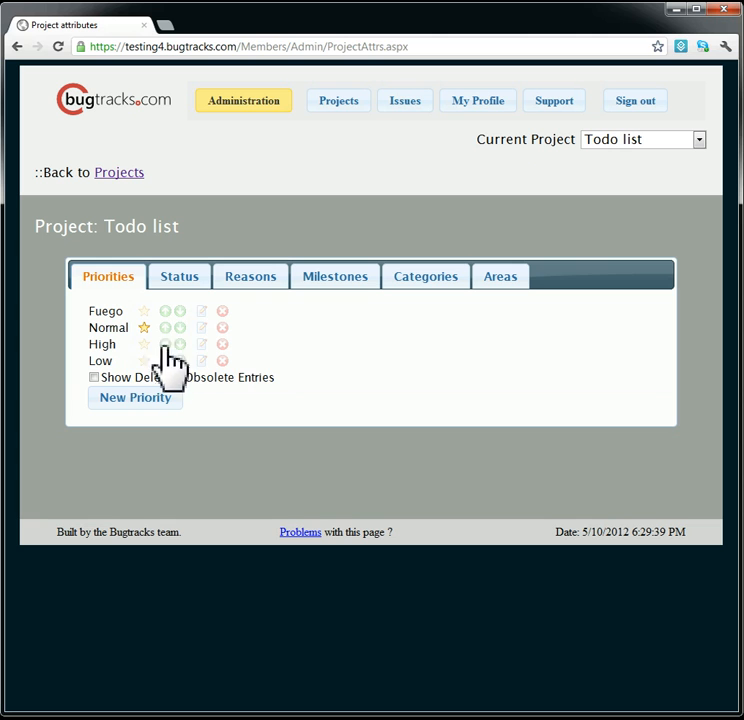
{"action": "left_click", "coordinate": [180, 327]}
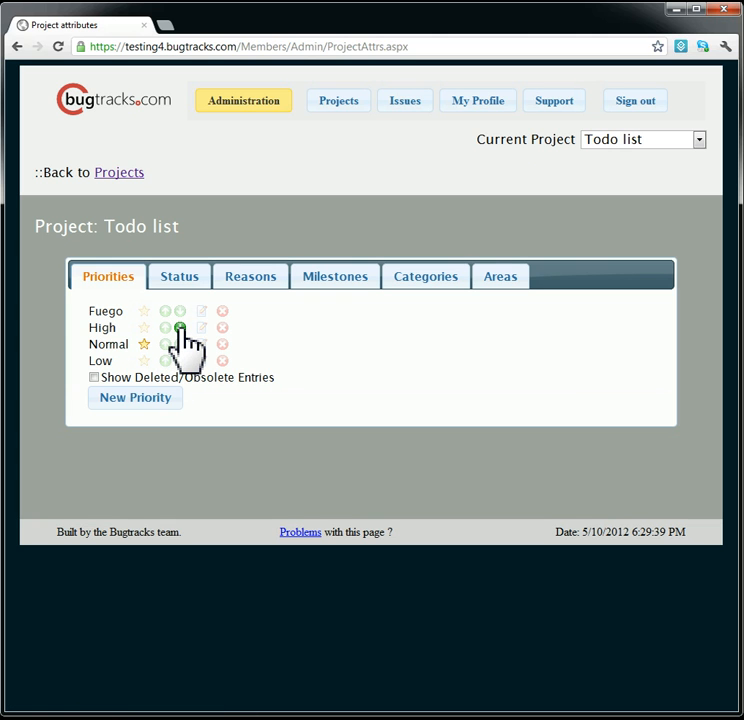
{"action": "left_click", "coordinate": [94, 377]}
{"action": "left_click", "coordinate": [94, 377]}
Step: Review the project's statuses, reasons and milestones, and rename the Issue category to Todo
{"action": "left_click", "coordinate": [191, 282]}
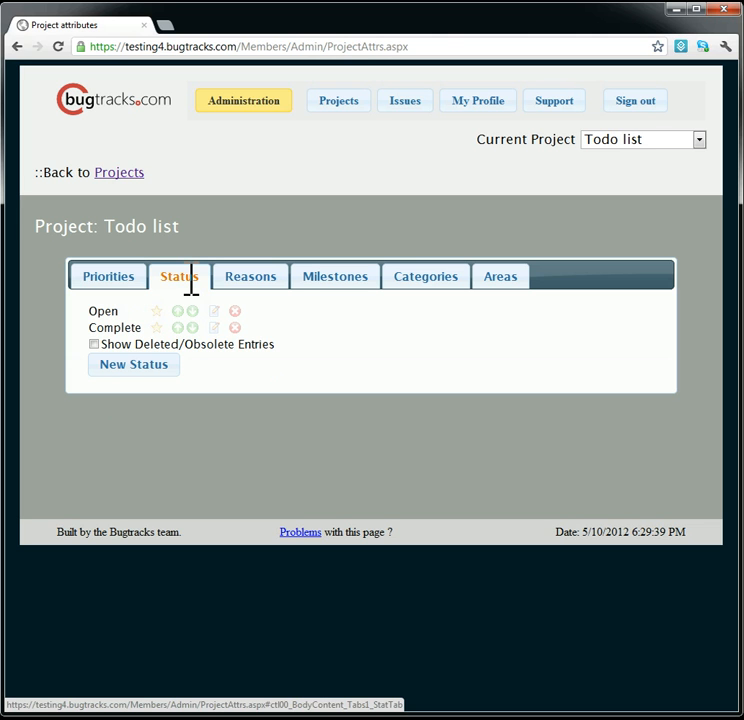
{"action": "left_click", "coordinate": [264, 282]}
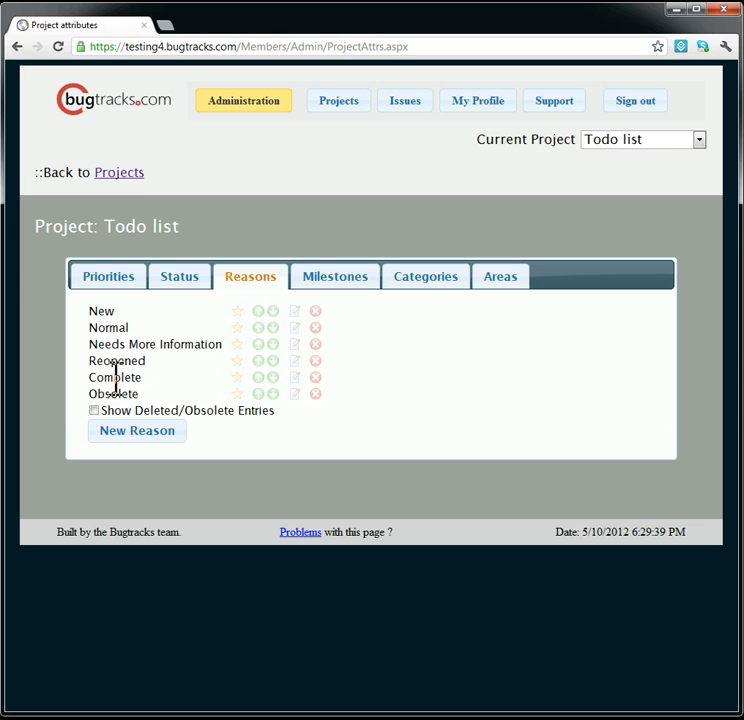
{"action": "left_click", "coordinate": [330, 277]}
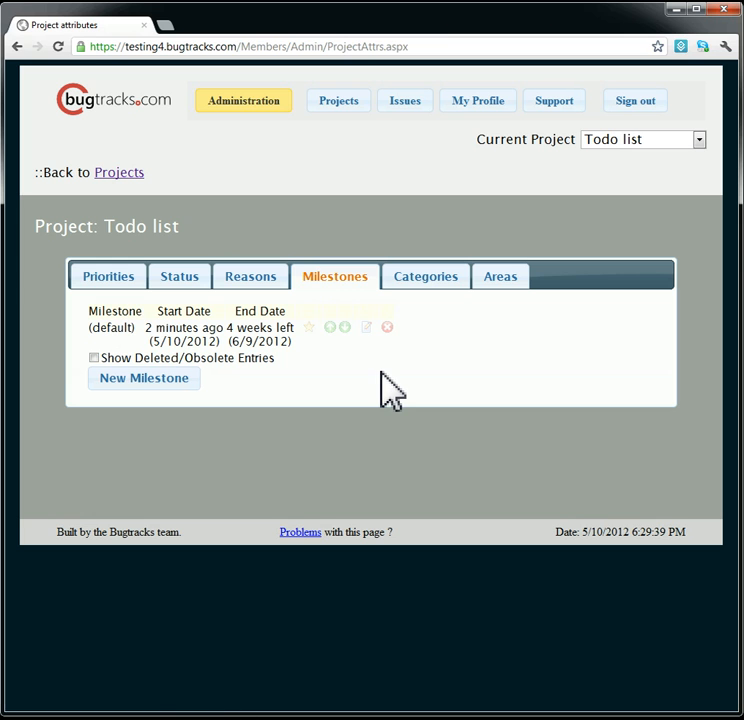
{"action": "left_click", "coordinate": [432, 278]}
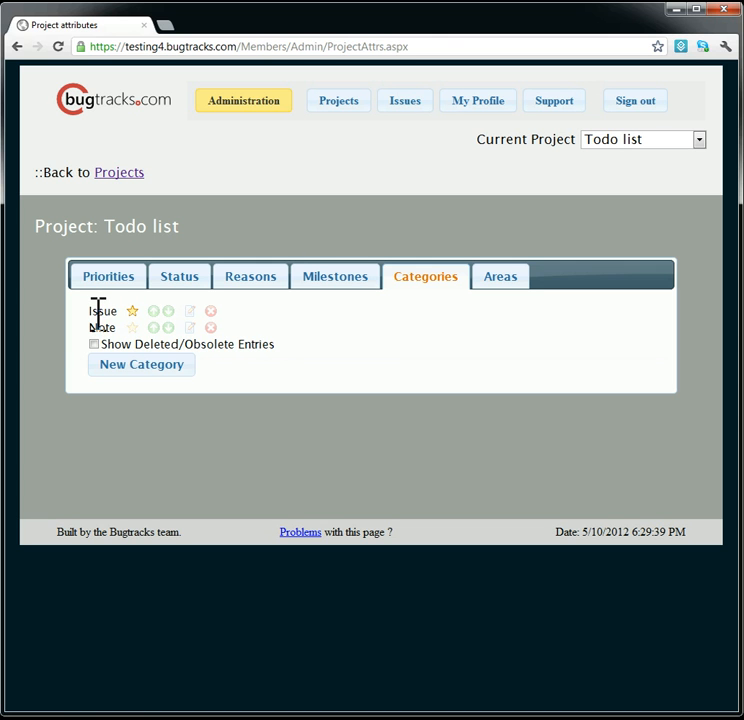
{"action": "left_click", "coordinate": [192, 312]}
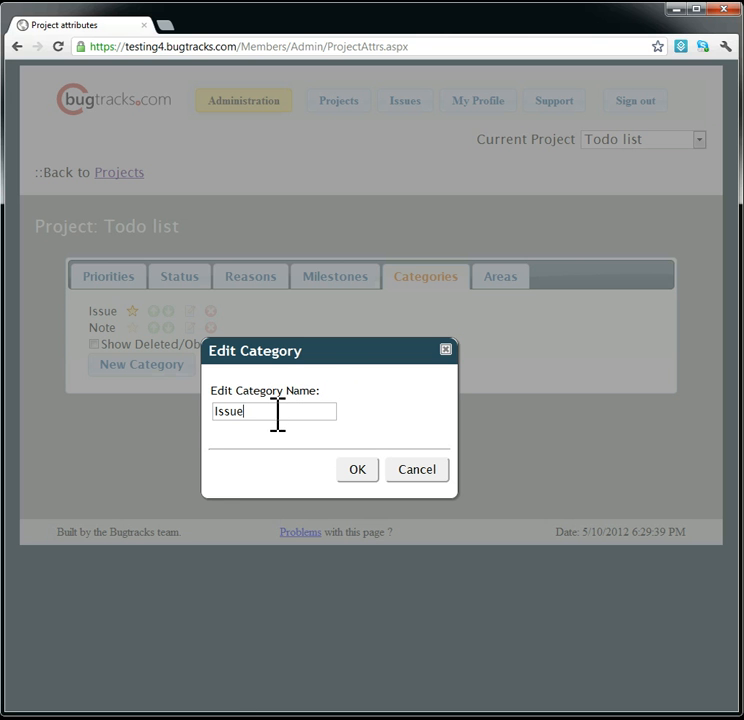
{"action": "left_click_drag", "start_coordinate": [278, 414], "coordinate": [182, 424]}
{"action": "type", "text": "Todo"}
{"action": "left_click", "coordinate": [357, 470]}
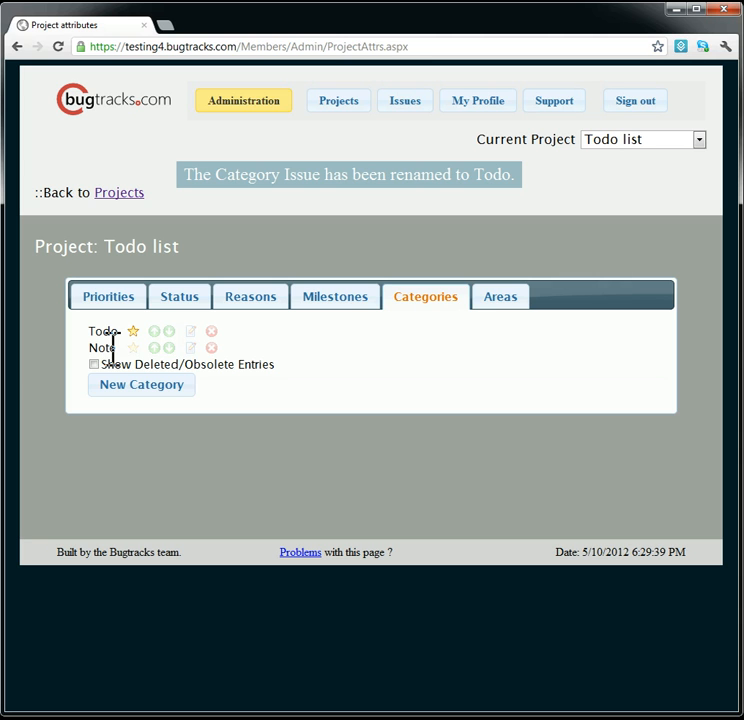
Step: Add a new area named "Shopping" to the Todo list project
{"action": "left_click", "coordinate": [503, 312]}
{"action": "left_click", "coordinate": [148, 352]}
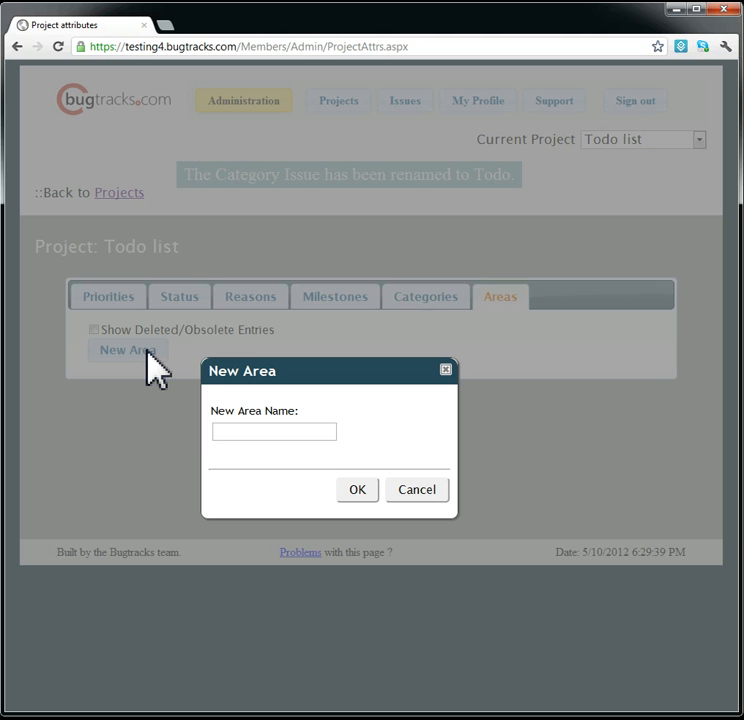
{"action": "left_click", "coordinate": [247, 432]}
{"action": "type", "text": "Shopping"}
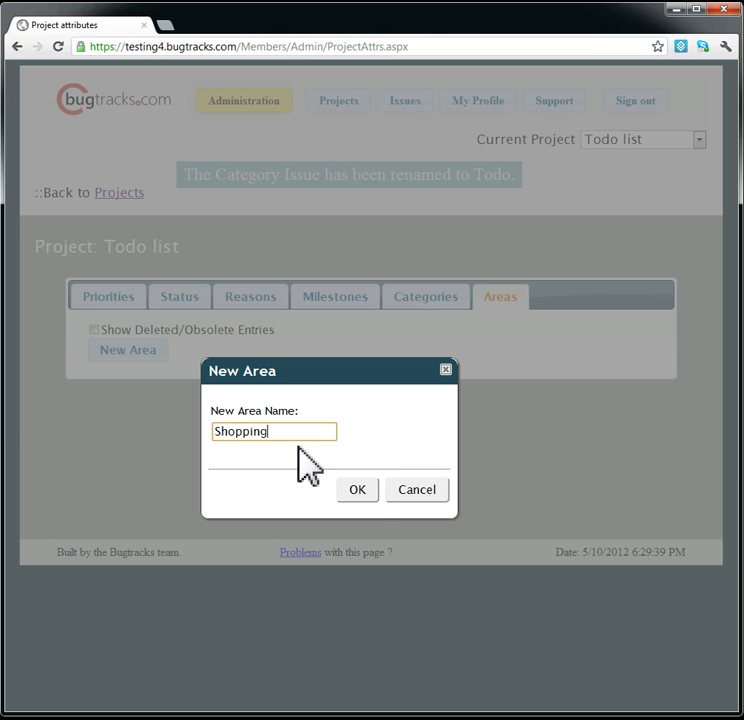
{"action": "left_click", "coordinate": [360, 490]}
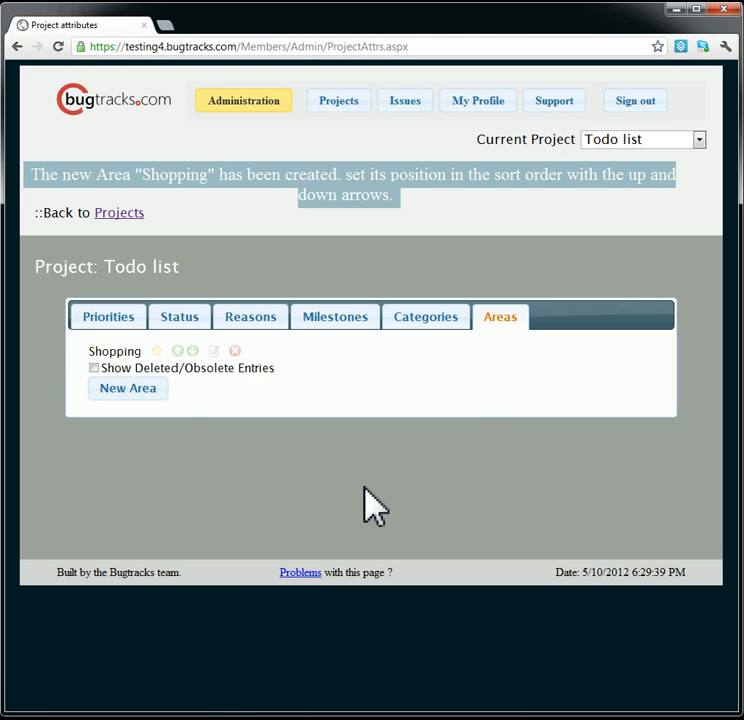
Step: Add a second area named "Medical" to the project
{"action": "left_click", "coordinate": [147, 399]}
{"action": "left_click", "coordinate": [244, 450]}
{"action": "type", "text": "Medica"}
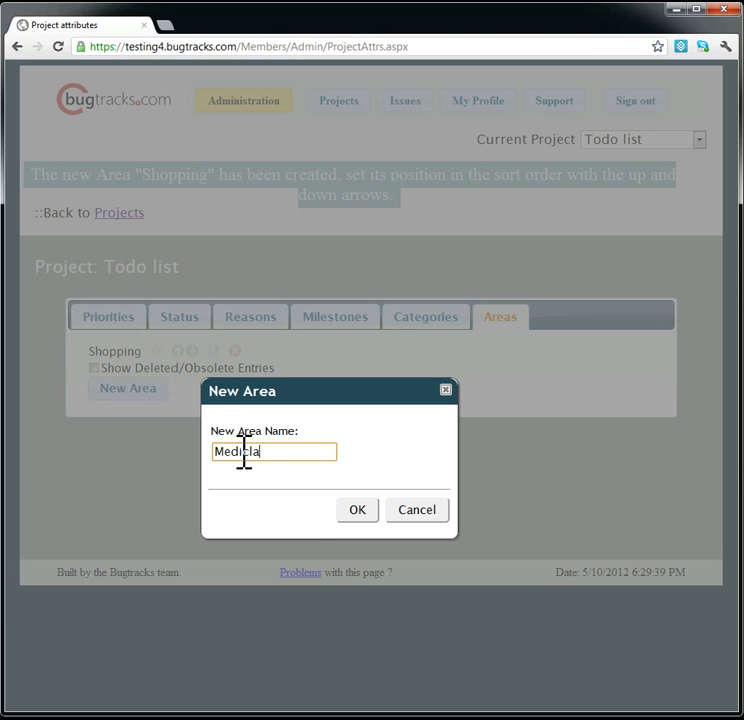
{"action": "key", "text": "BackSpace"}
{"action": "type", "text": "al"}
{"action": "left_click", "coordinate": [358, 514]}
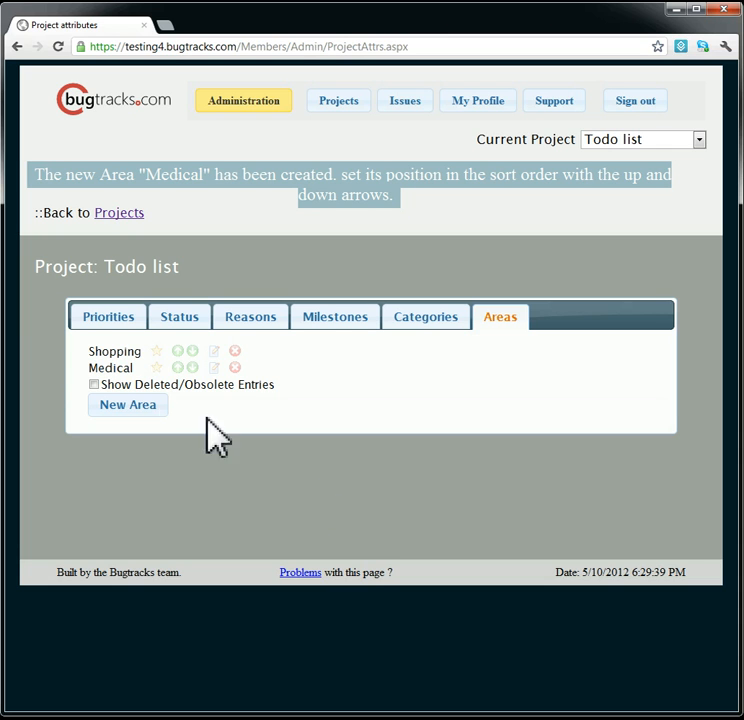
Step: Add a third area named "General" to the project and return to the projects list
{"action": "left_click", "coordinate": [140, 411]}
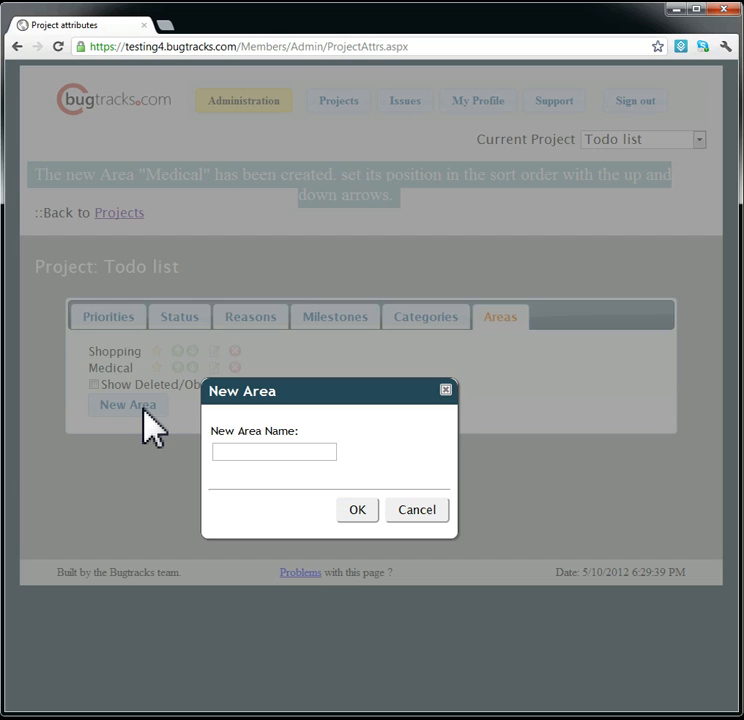
{"action": "left_click", "coordinate": [242, 455]}
{"action": "type", "text": "Ceneral"}
{"action": "left_click", "coordinate": [356, 509]}
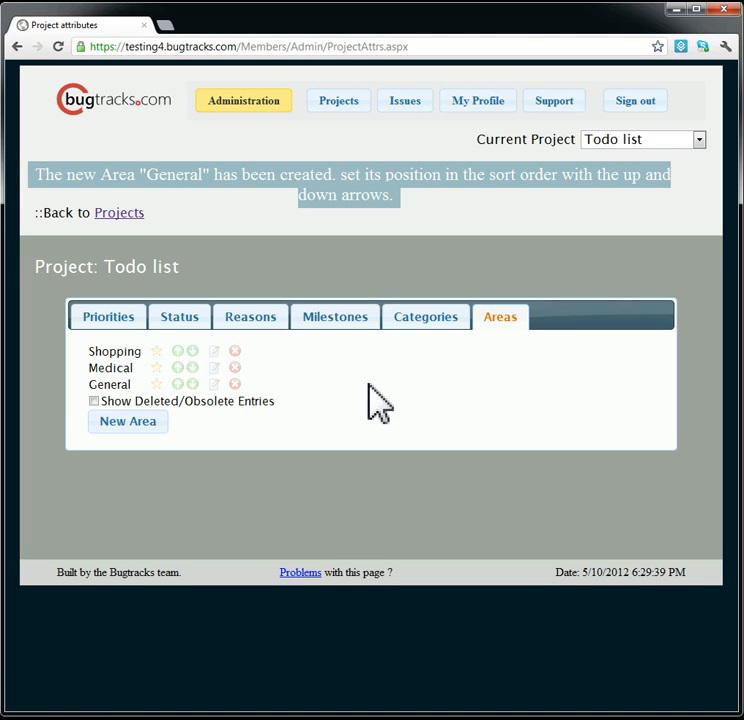
{"action": "left_click", "coordinate": [117, 214]}
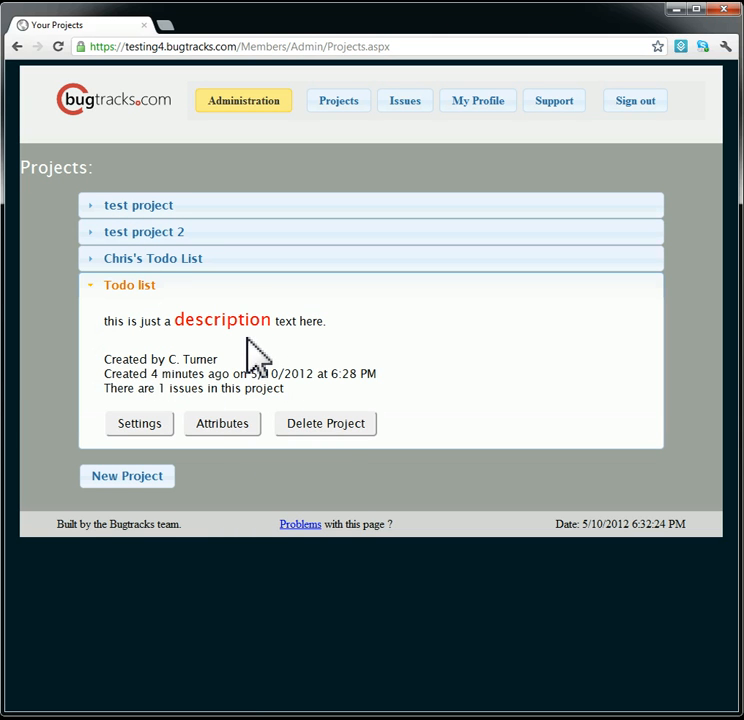
Step: Open the issue search for the Todo list project and review the Assigned To, Status and Area filter options
{"action": "left_click", "coordinate": [406, 102]}
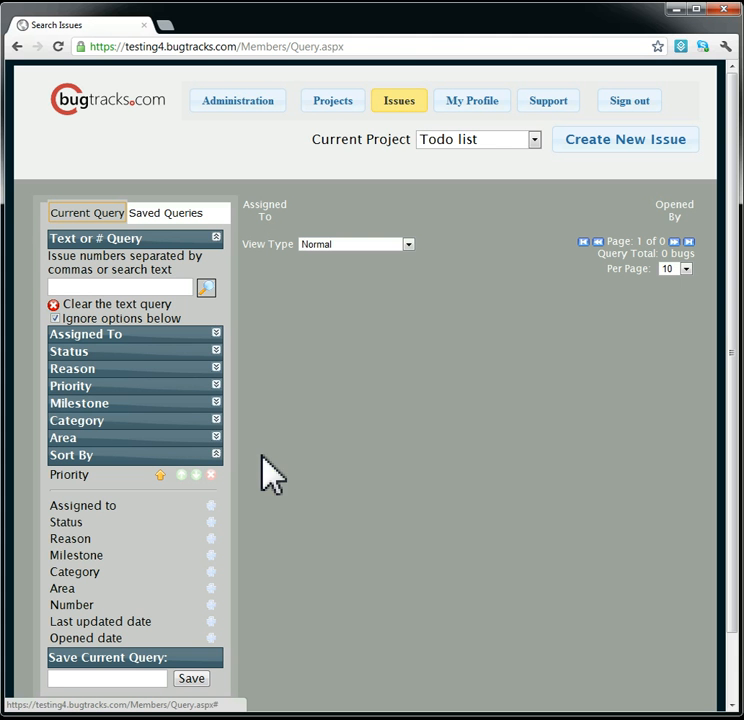
{"action": "left_click", "coordinate": [126, 337]}
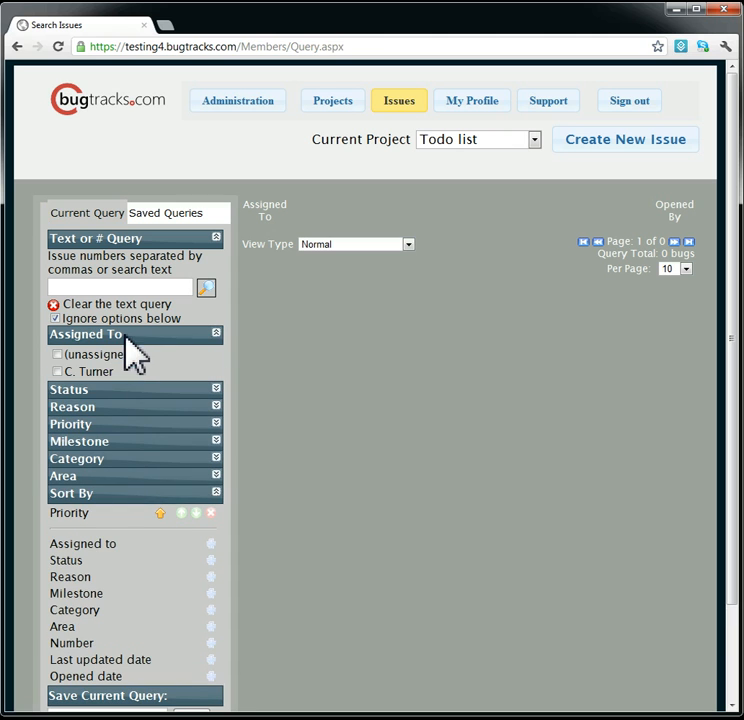
{"action": "left_click", "coordinate": [113, 392]}
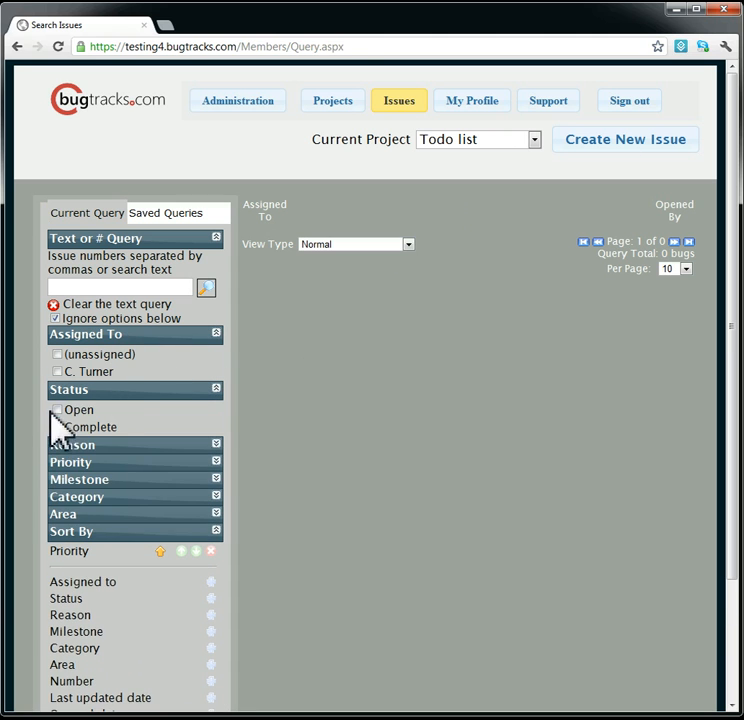
{"action": "left_click", "coordinate": [97, 515]}
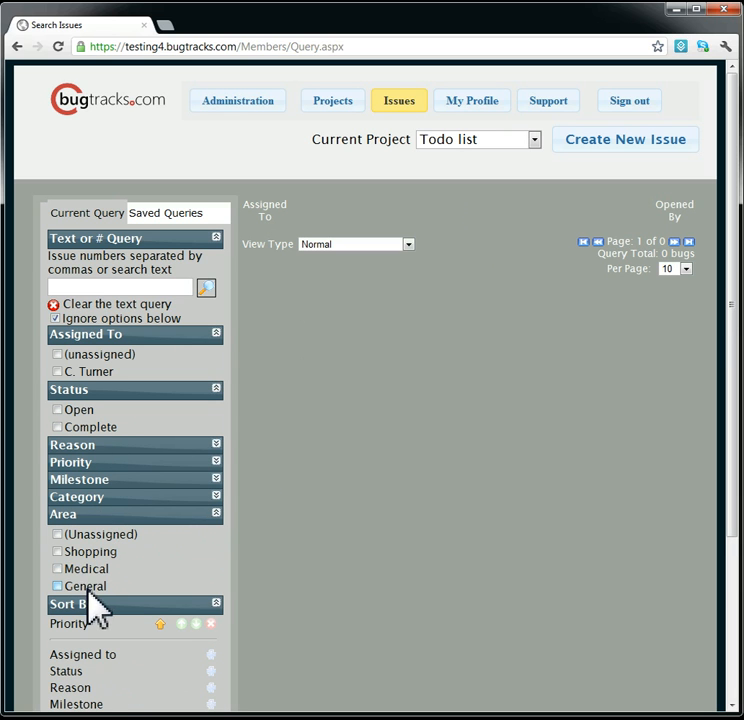
{"action": "left_click", "coordinate": [75, 515]}
{"action": "left_click", "coordinate": [105, 390]}
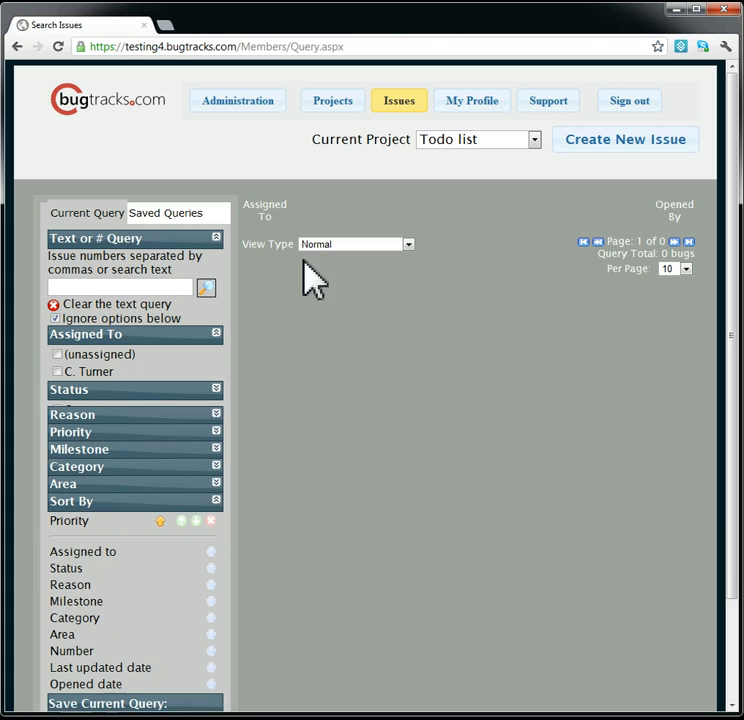